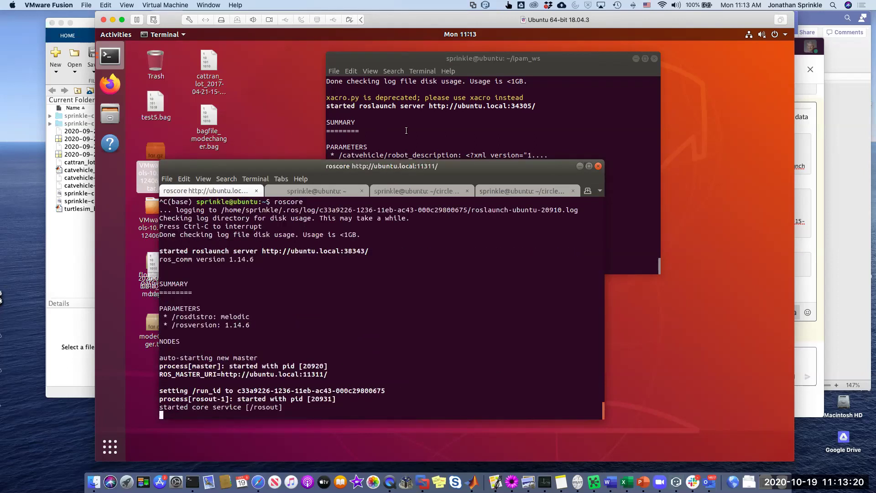
# Step: In the ipam_ws terminal, source devel/setup.bash and run roslaunch catvehicle robot_description.launch
pyautogui.click(407, 131)
pyautogui.write('source deve')
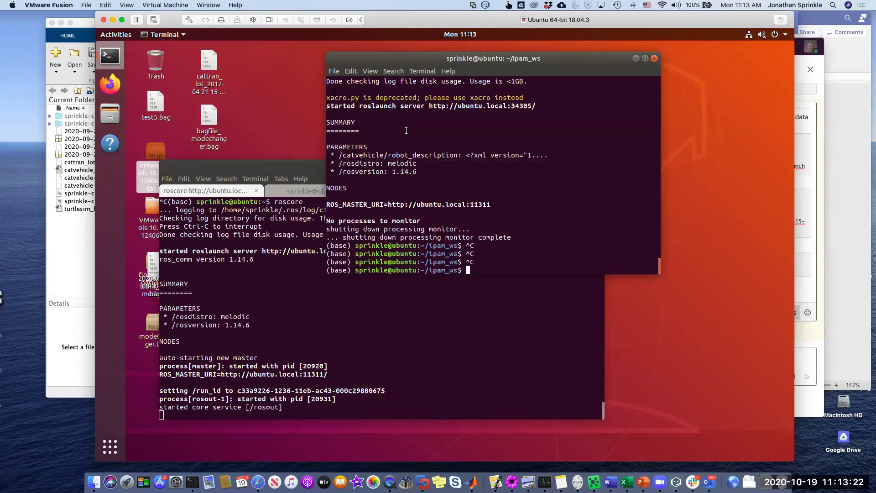
pyautogui.write('l/setup.bash')
pyautogui.press('Return')
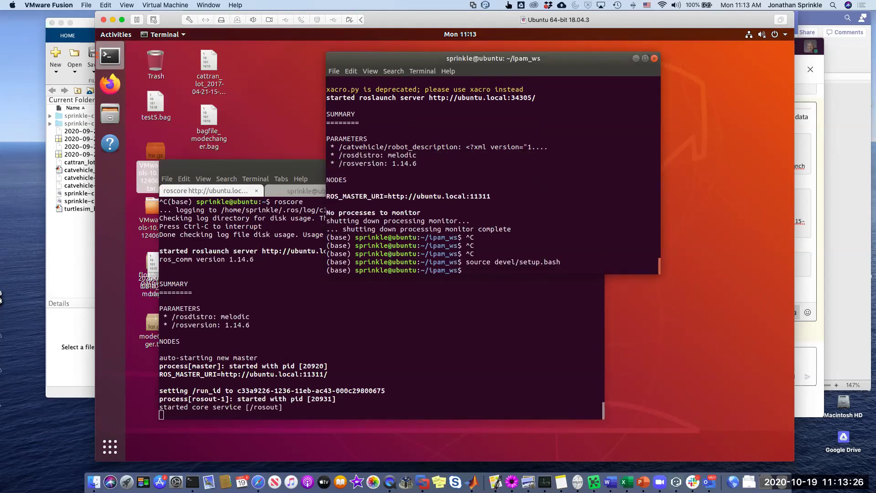
pyautogui.write('roslaunch catvehicle ro')
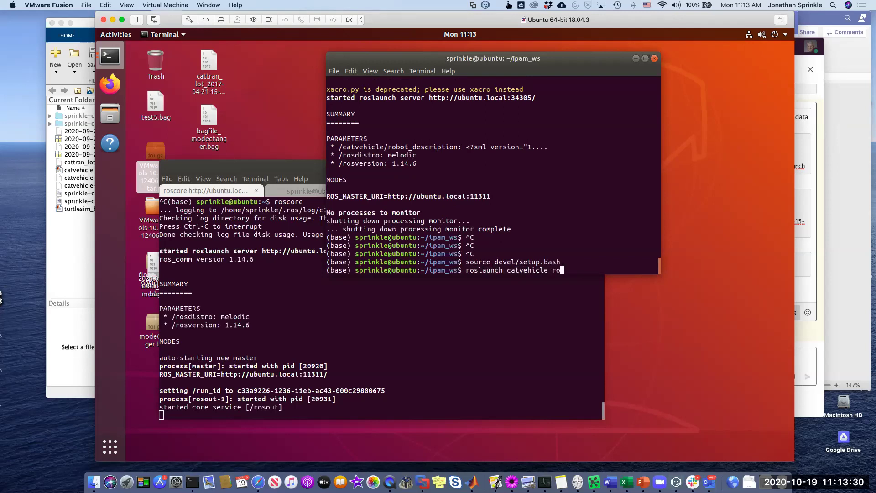
pyautogui.write('bot_description.launch')
pyautogui.press('Return')
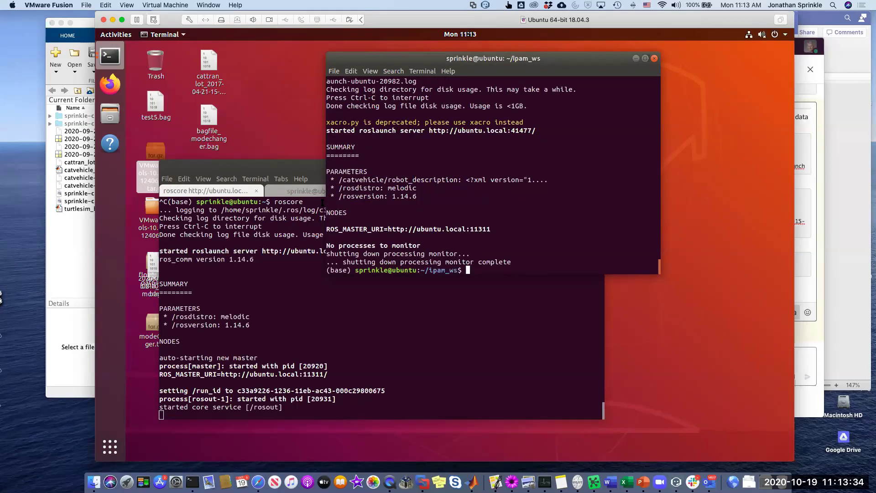
# Step: Start RViz with rosrun rviz rviz from the circles_ws terminal, moving its window aside
pyautogui.click(298, 191)
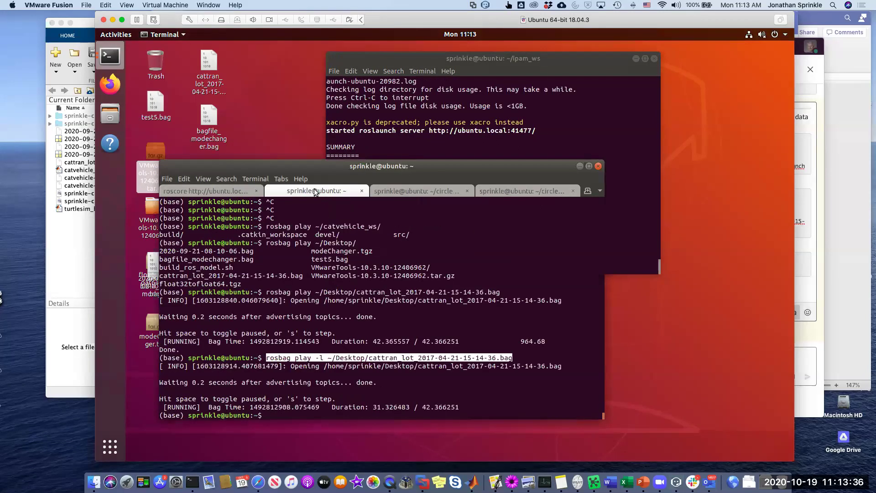
pyautogui.click(523, 192)
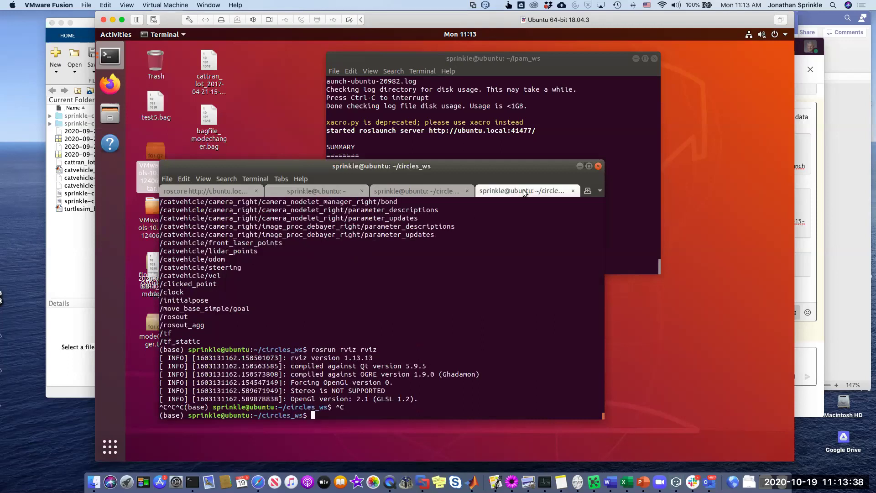
pyautogui.write('rosrun rviz rviz')
pyautogui.press('Return')
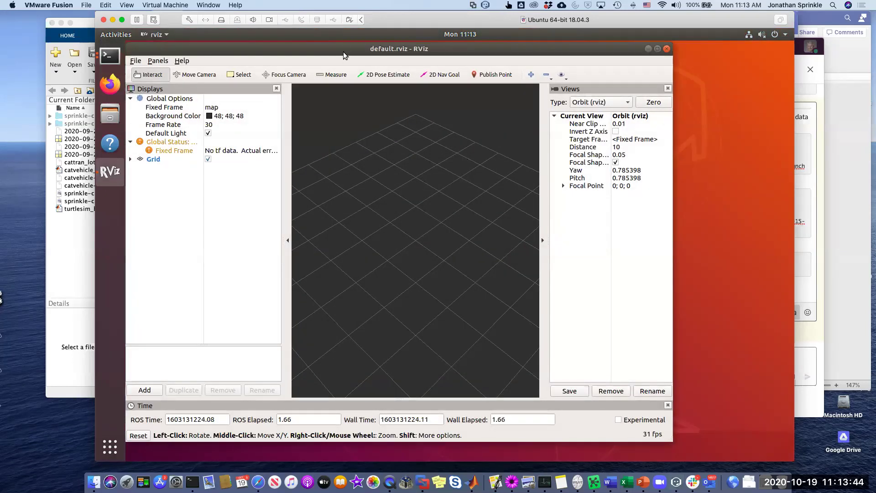
pyautogui.moveTo(349, 48); pyautogui.dragTo(441, 50)
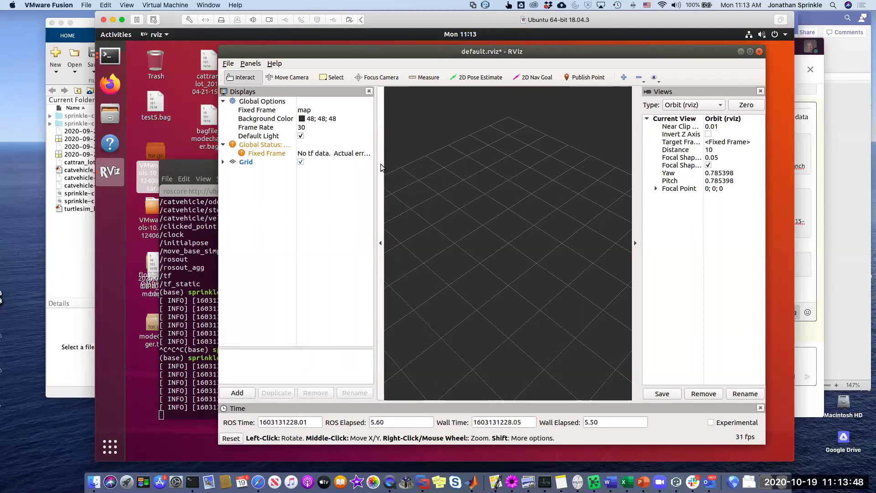
pyautogui.click(205, 252)
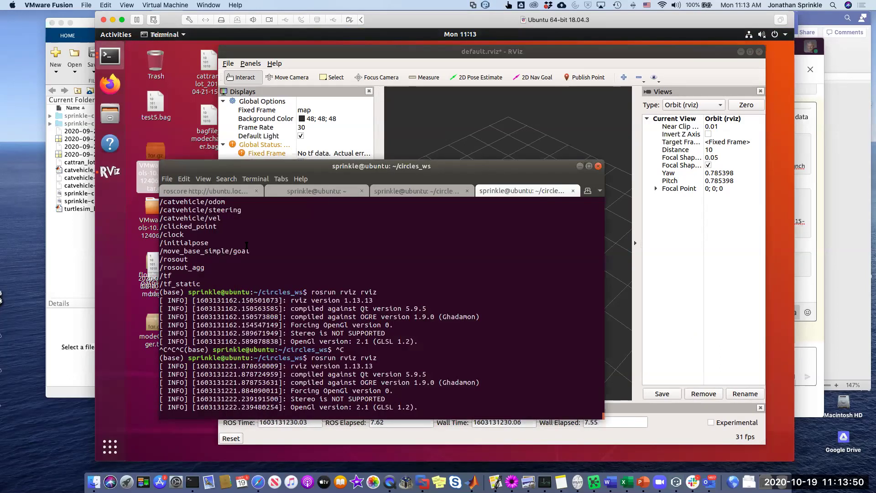
pyautogui.click(415, 190)
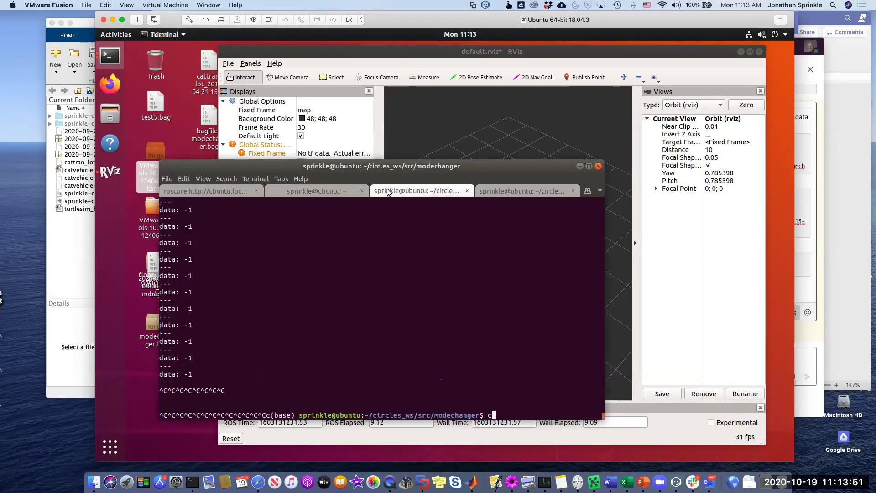
pyautogui.click(326, 190)
pyautogui.write('rp')
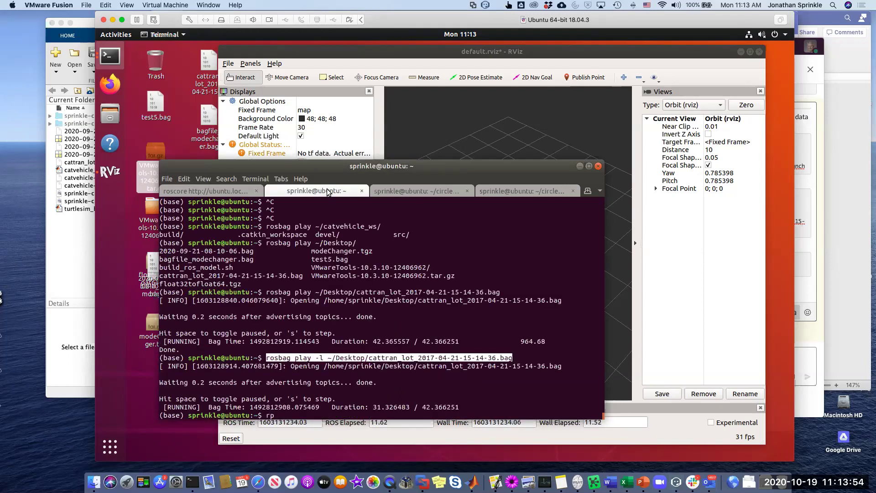
pyautogui.press('BackSpace')
pyautogui.write('osbag play -l ~/Desktop/')
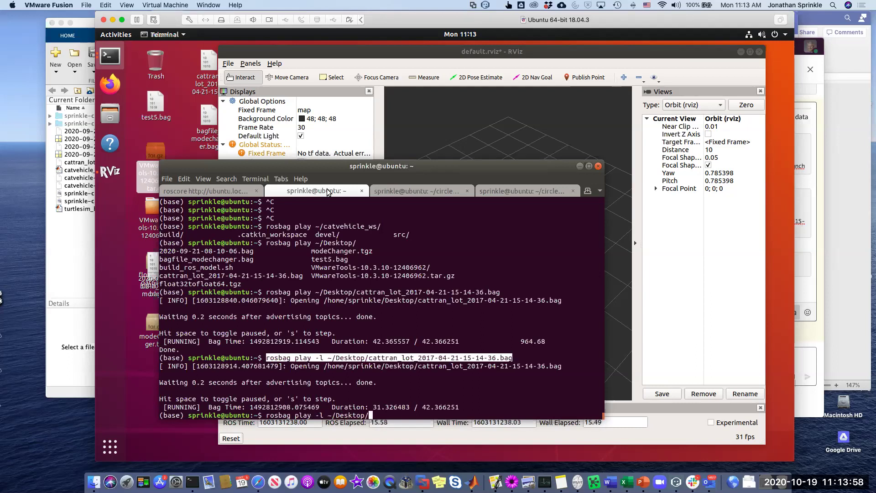
pyautogui.write('ca')
pyautogui.press('Tab')
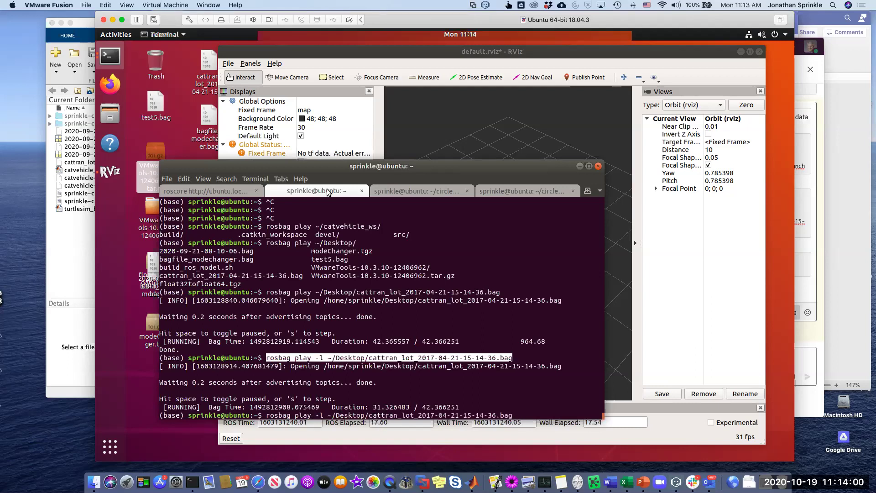
pyautogui.press('Return')
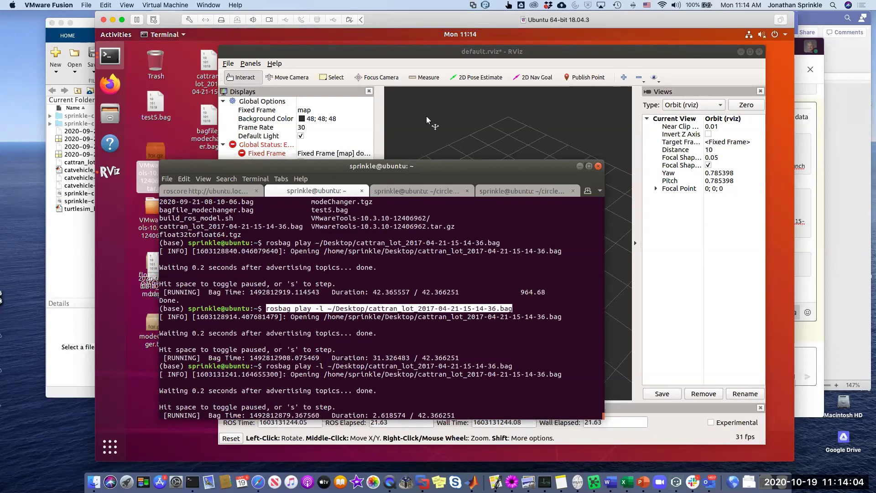
# Step: List the available ROS topics with rostopic list in the modechanger terminal
pyautogui.click(424, 191)
pyautogui.write('ros')
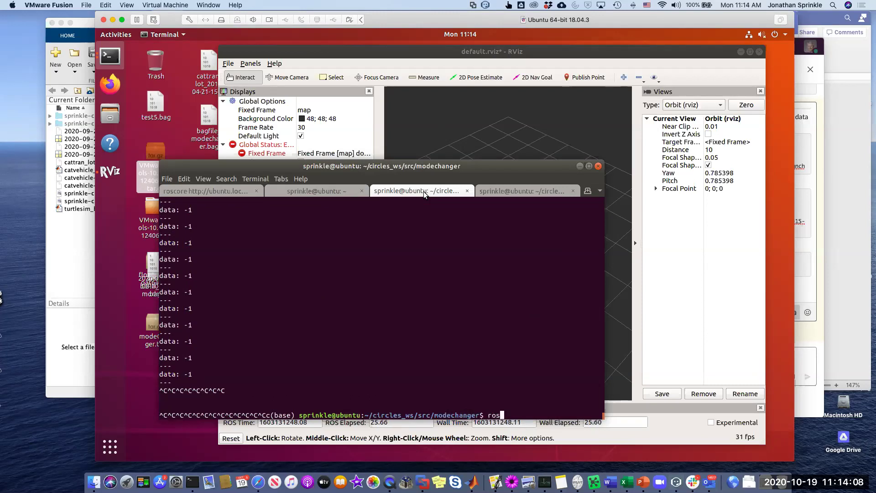
pyautogui.write('topic list')
pyautogui.press('Return')
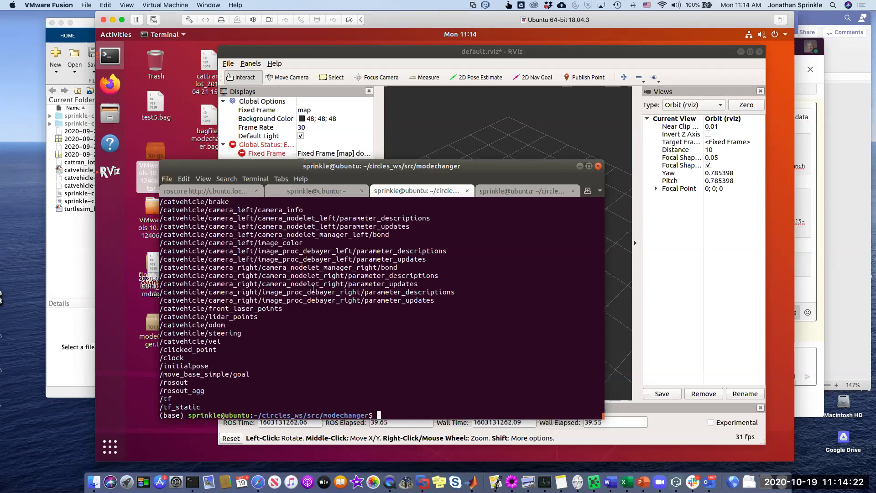
pyautogui.scroll(1, 313, 287)
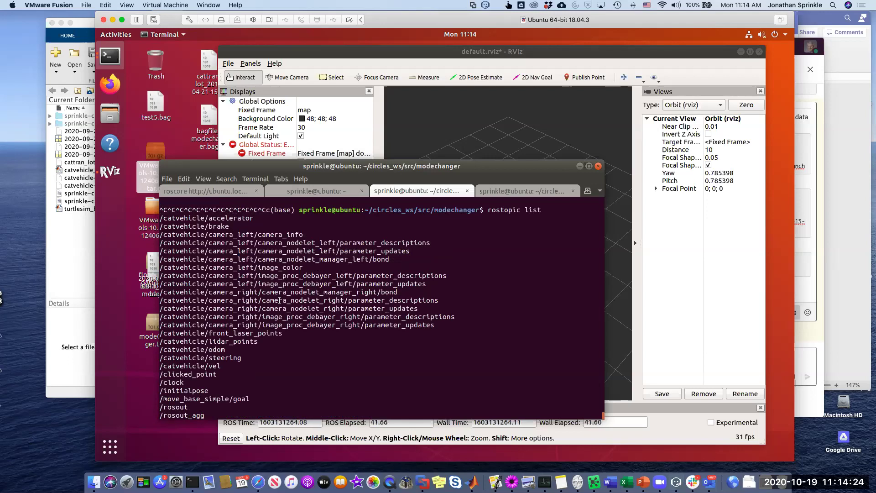
pyautogui.scroll(-1, 244, 306)
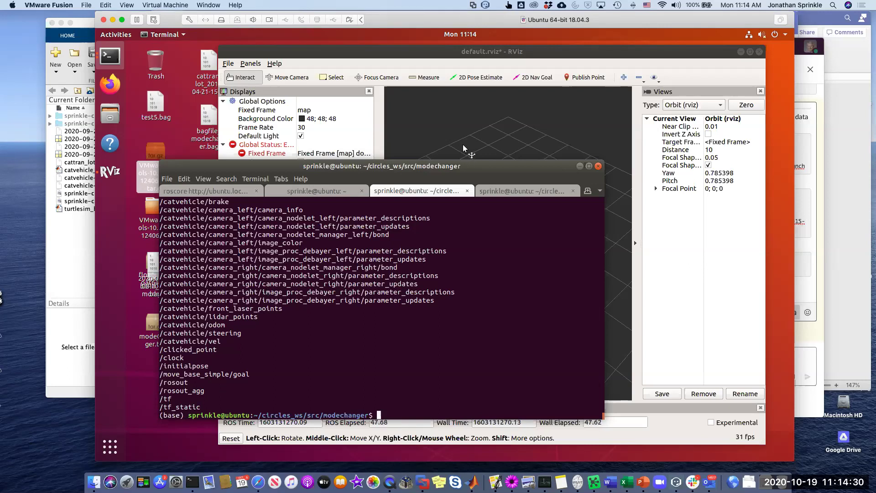
# Step: Pick RobotModel from the display types and add it to RViz's Displays list
pyautogui.click(421, 139)
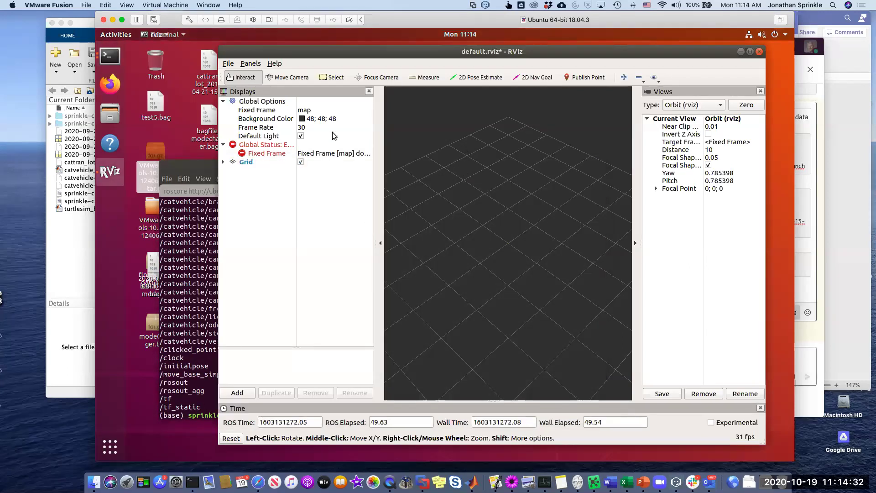
pyautogui.click(248, 393)
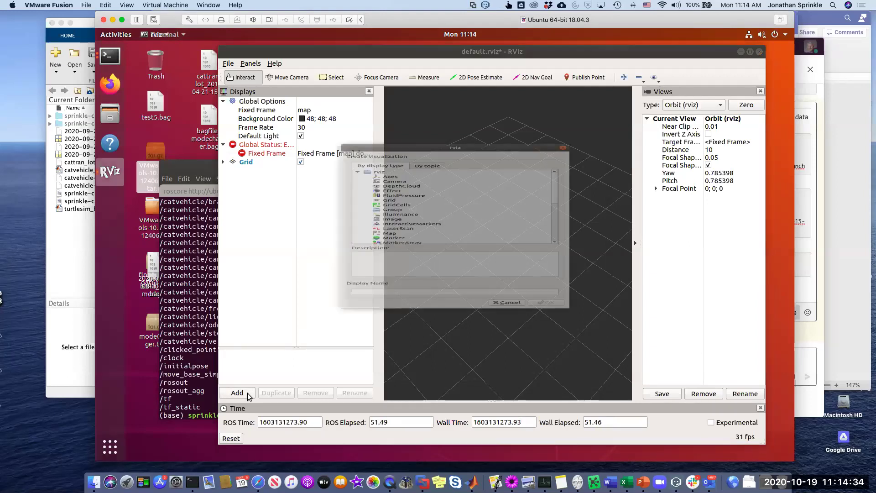
pyautogui.click(429, 115)
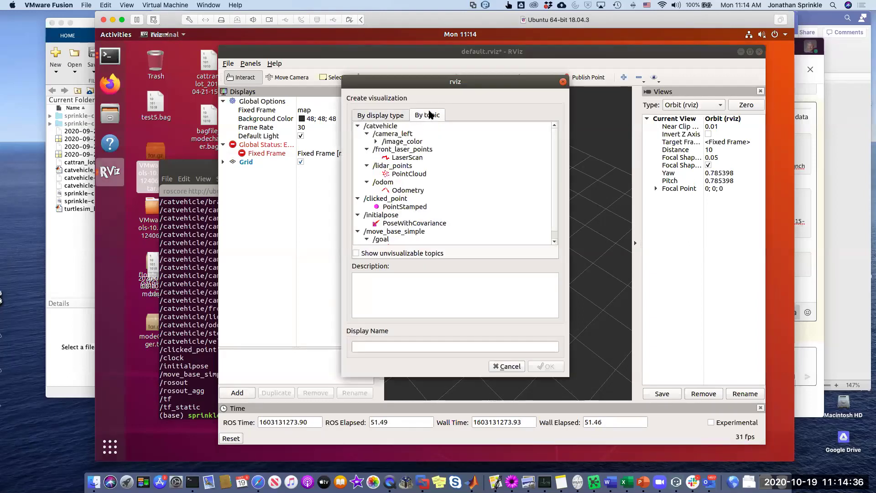
pyautogui.click(396, 115)
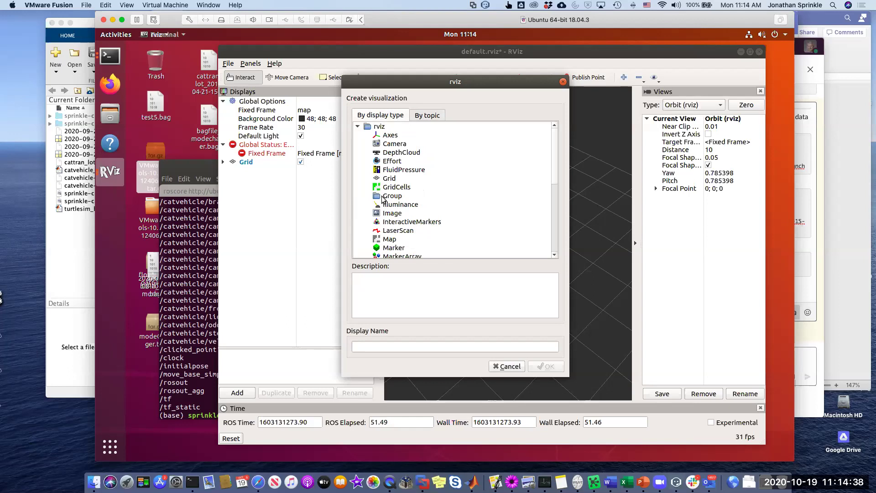
pyautogui.scroll(-1, 383, 199)
pyautogui.scroll(-2, 381, 203)
pyautogui.scroll(-1, 381, 216)
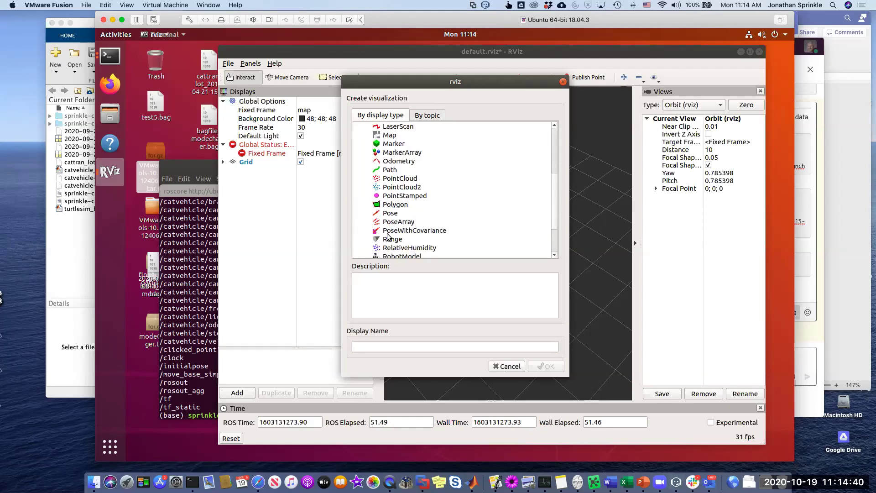
pyautogui.scroll(-1, 390, 223)
pyautogui.click(394, 230)
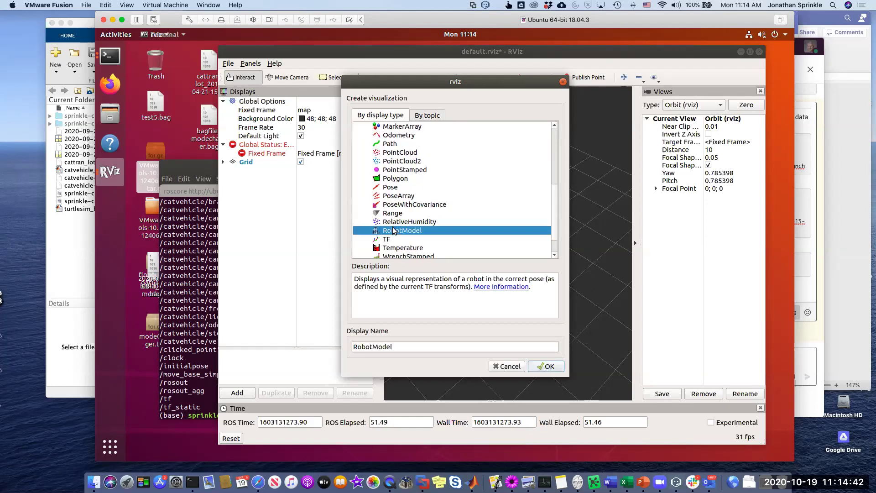
pyautogui.click(543, 367)
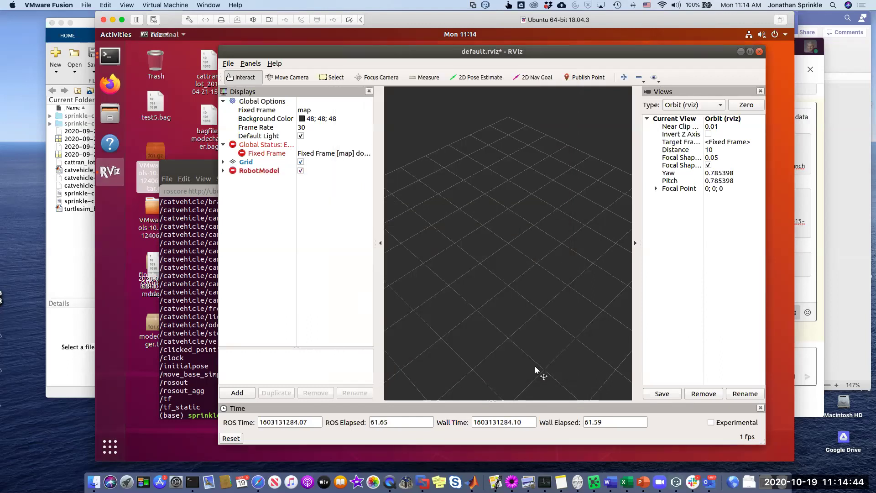
# Step: Set the RobotModel's Robot Description to catvehicle/robot_description and TF Prefix to catvehicle
pyautogui.click(223, 171)
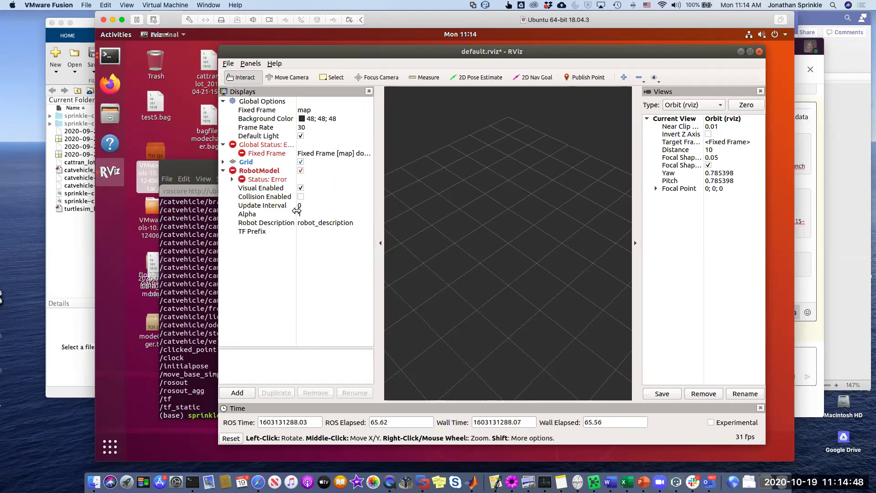
pyautogui.click(318, 223)
pyautogui.click(318, 223)
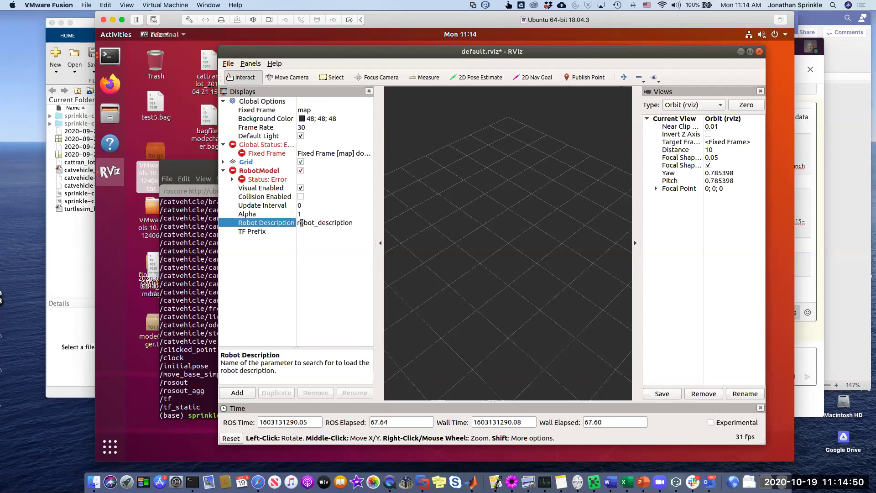
pyautogui.write('catvehi')
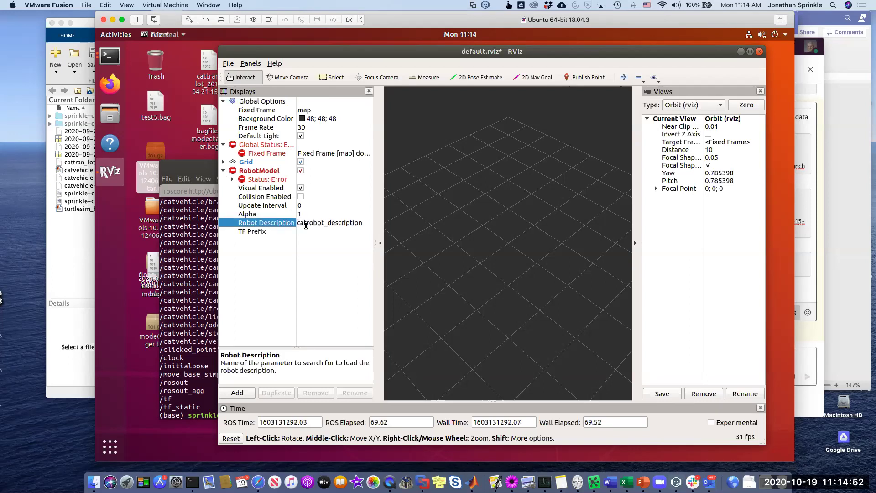
pyautogui.write('cle/')
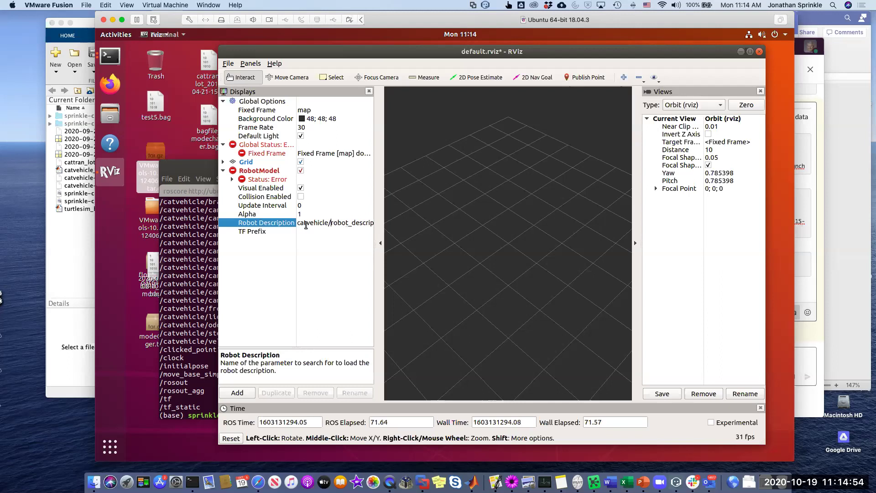
pyautogui.press('Return')
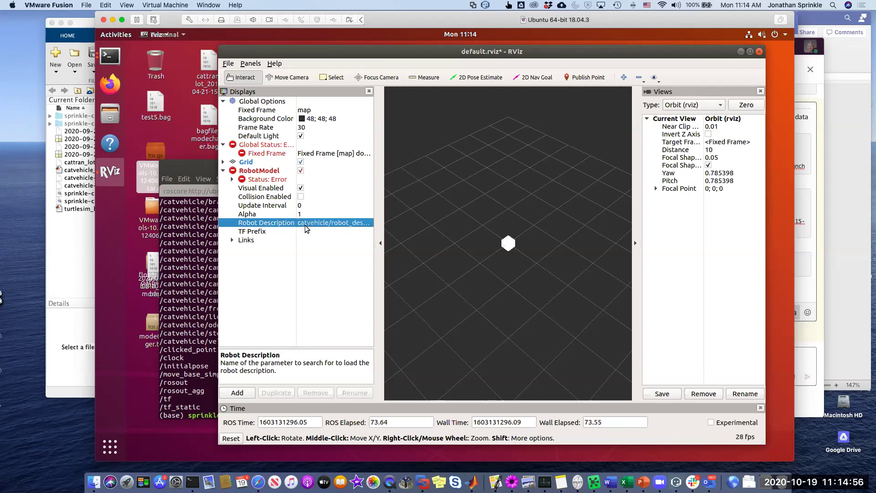
pyautogui.click(314, 232)
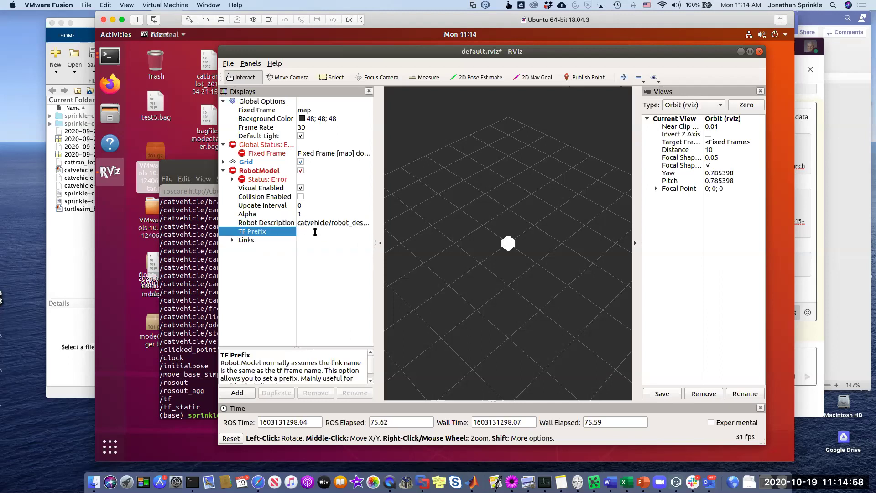
pyautogui.write('car')
pyautogui.press('BackSpace')
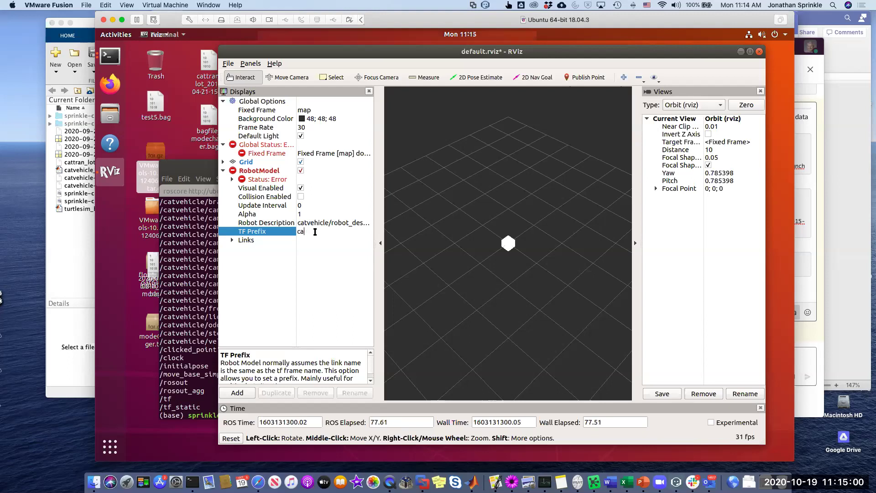
pyautogui.write('tvehicle')
pyautogui.press('Return')
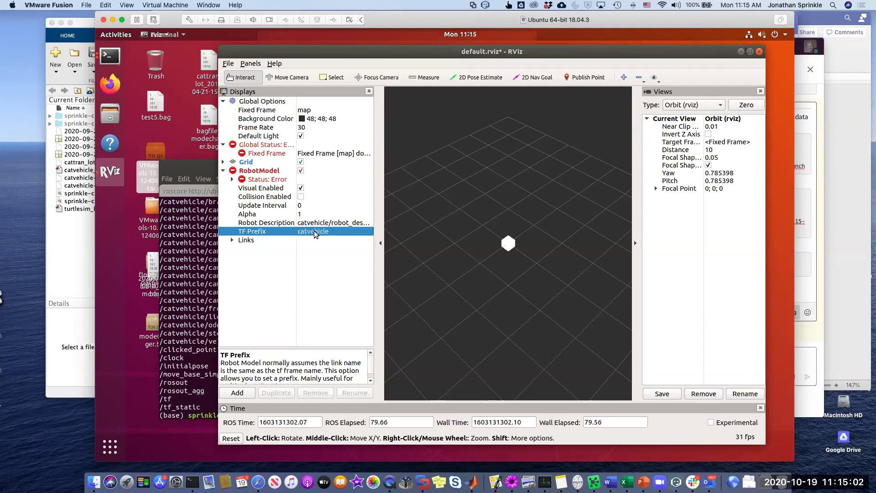
pyautogui.scroll(-7, 506, 239)
# Step: Expand the transform errors and set the Fixed Frame to catvehicle/main_mass
pyautogui.click(279, 181)
pyautogui.click(231, 179)
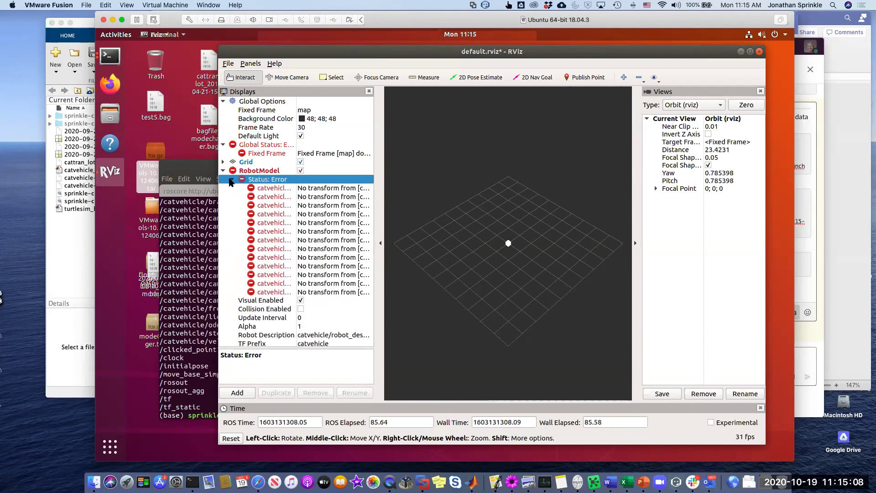
pyautogui.click(315, 111)
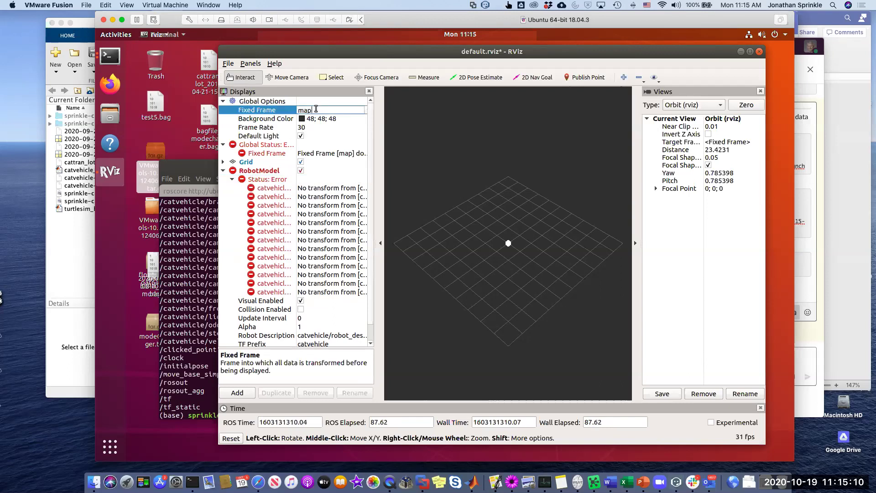
pyautogui.click(361, 110)
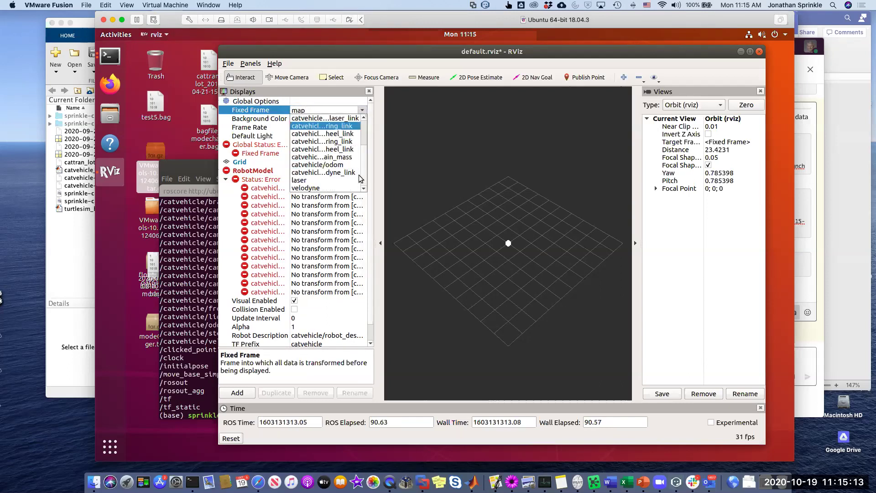
pyautogui.click(343, 157)
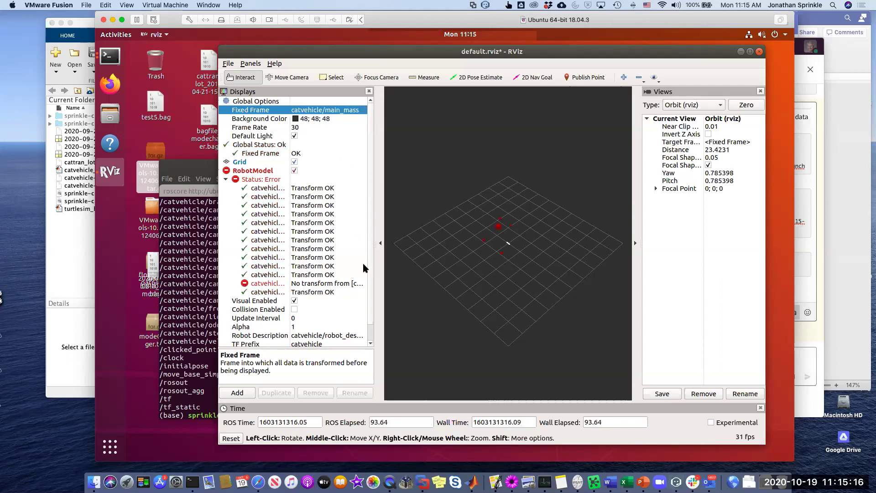
# Step: Inspect the remaining catvehicle/triclops_link transform error, then collapse the RobotModel display
pyautogui.click(224, 179)
pyautogui.click(232, 179)
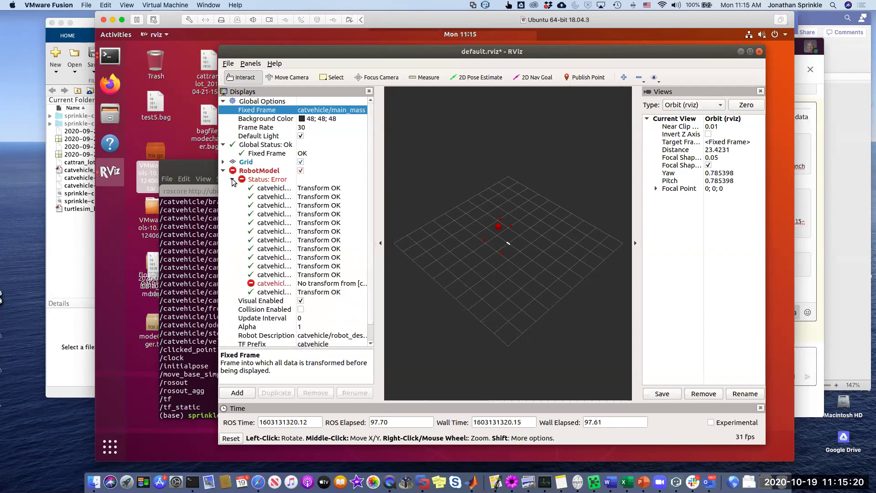
pyautogui.click(278, 286)
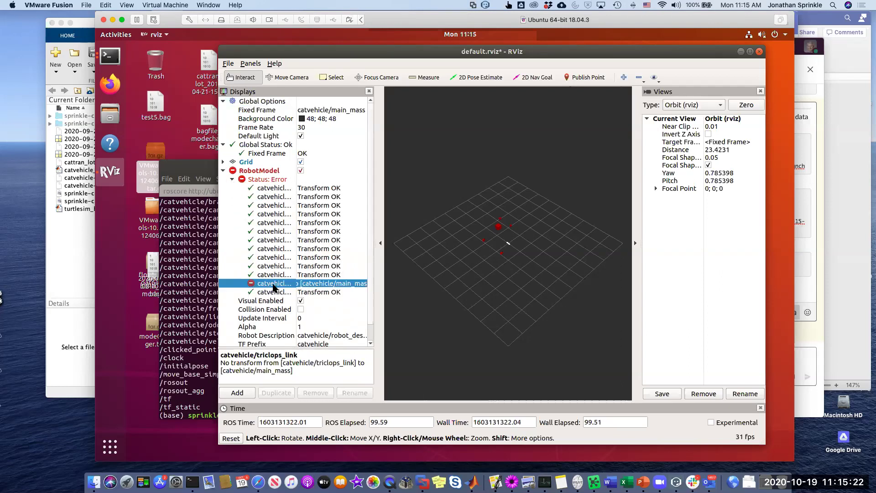
pyautogui.click(232, 179)
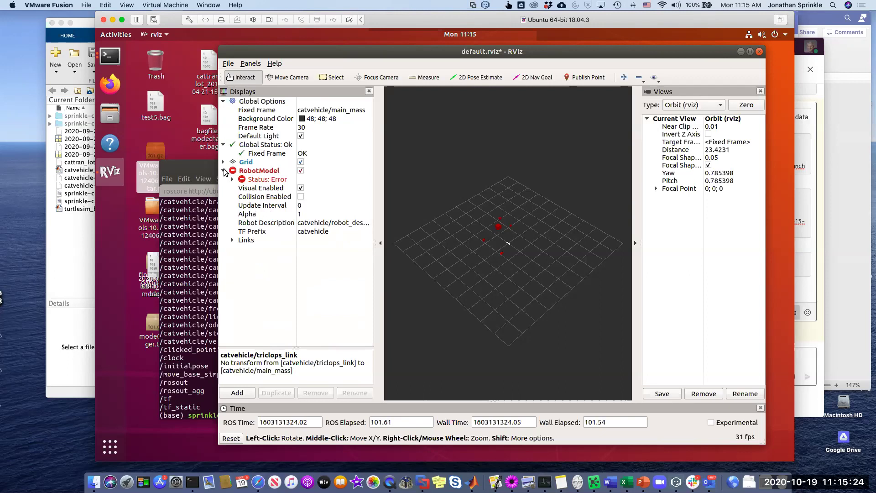
pyautogui.click(224, 170)
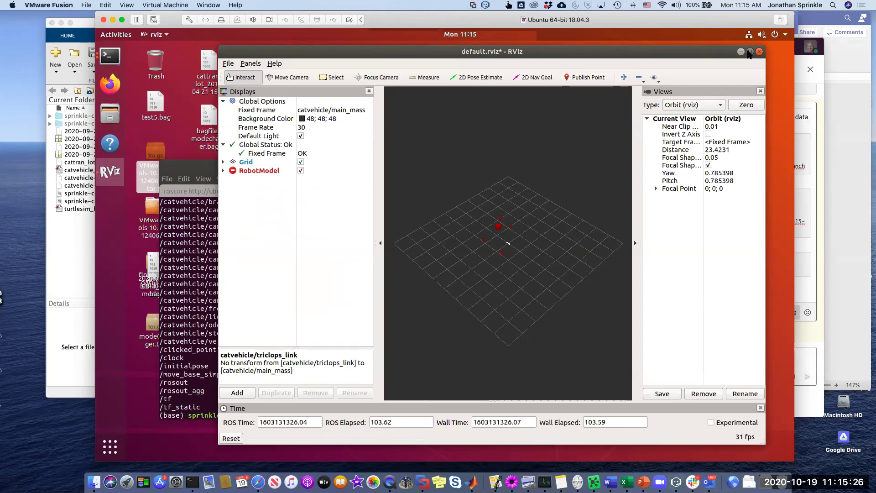
# Step: Close RViz without saving and enter rosrun rviz rviz in the ipam_ws terminal
pyautogui.click(759, 52)
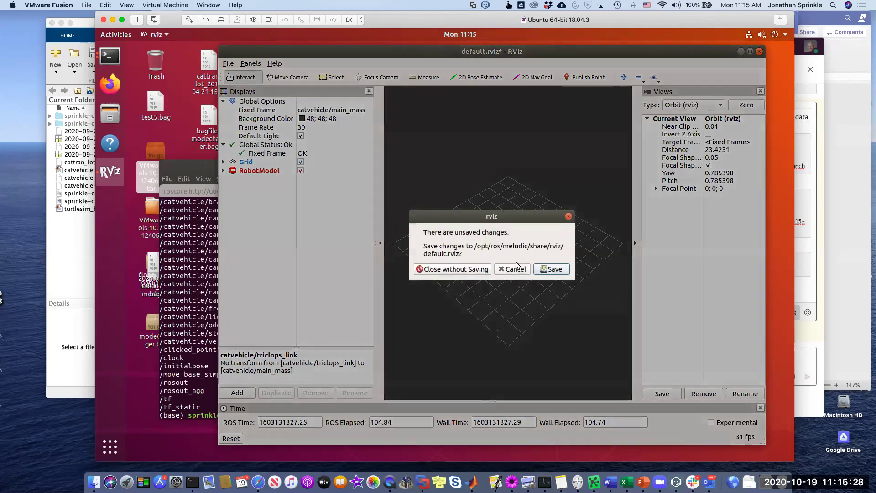
pyautogui.click(461, 269)
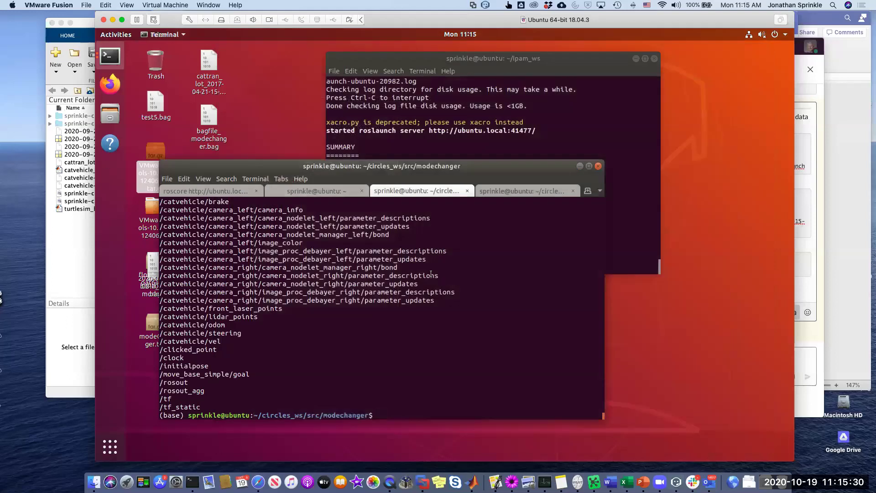
pyautogui.click(511, 146)
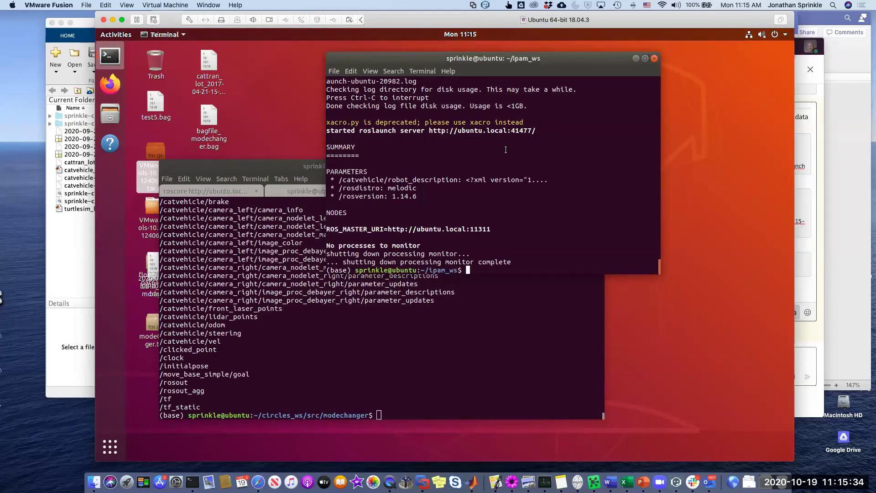
pyautogui.write('s$ rosrun rviz rviz')
# Step: Launch the new RViz and set its Fixed Frame to catvehicle/main_mass
pyautogui.press('Return')
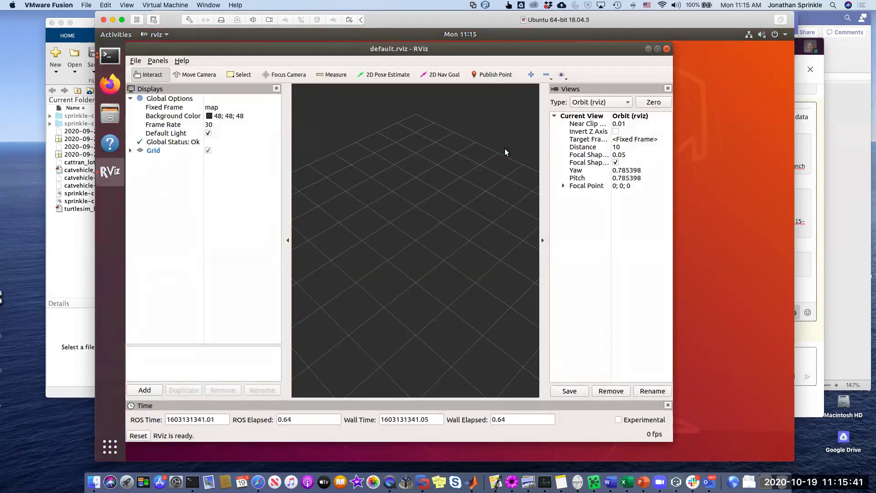
pyautogui.click(242, 108)
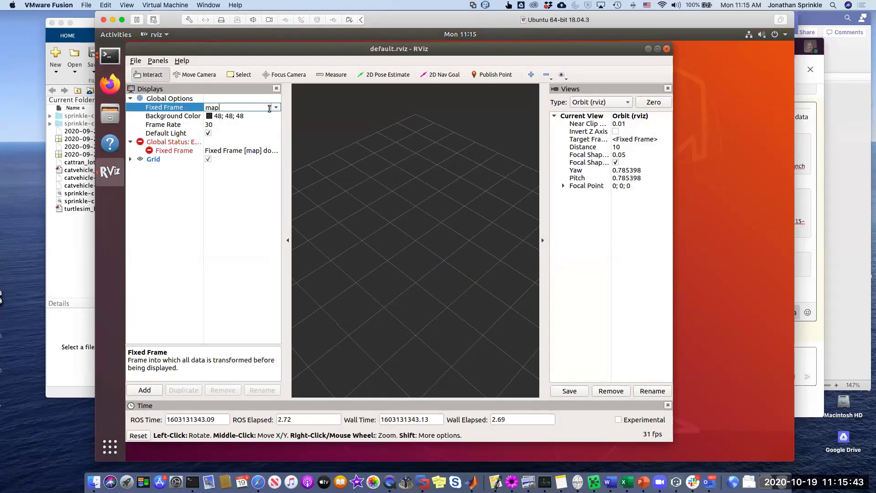
pyautogui.click(276, 107)
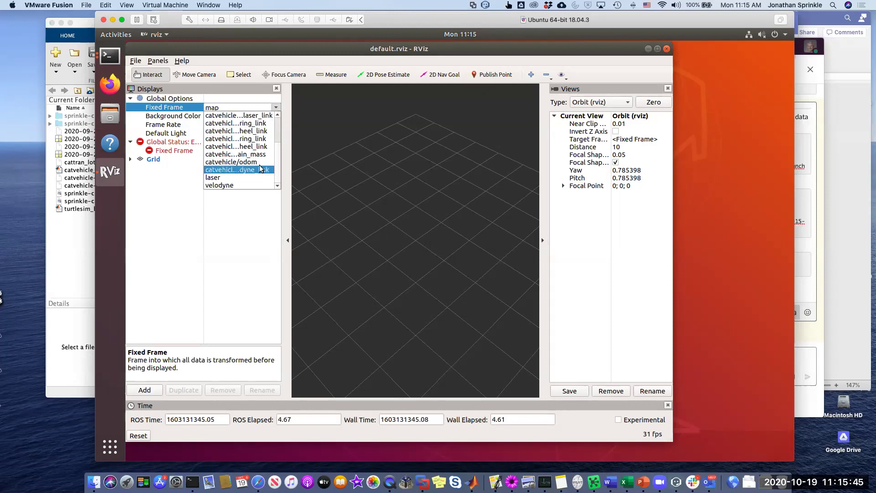
pyautogui.click(258, 155)
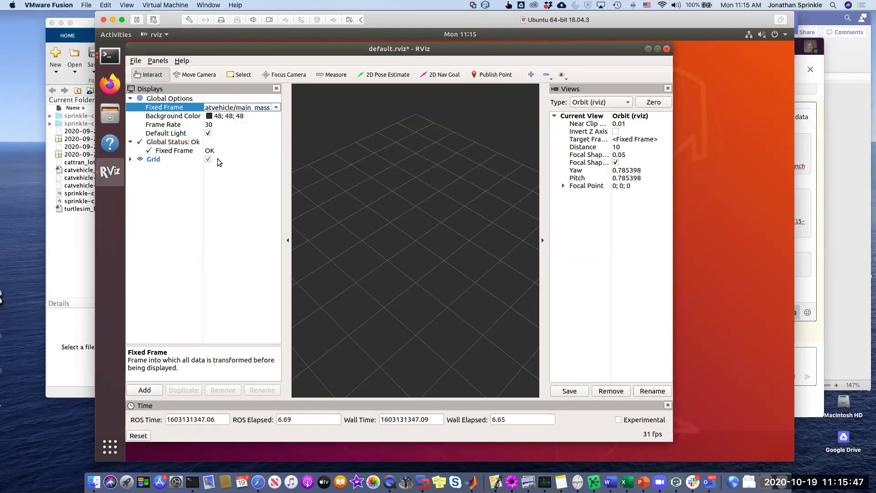
# Step: Add a RobotModel display through Create visualization
pyautogui.click(144, 389)
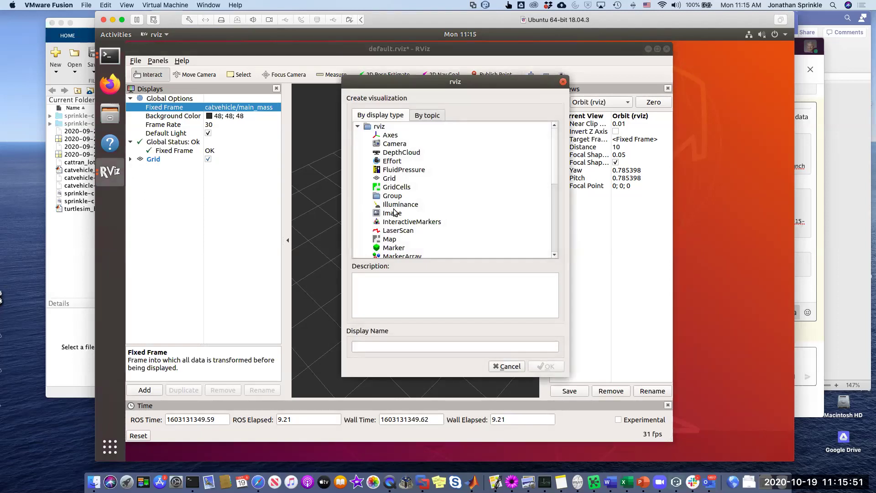
pyautogui.click(555, 226)
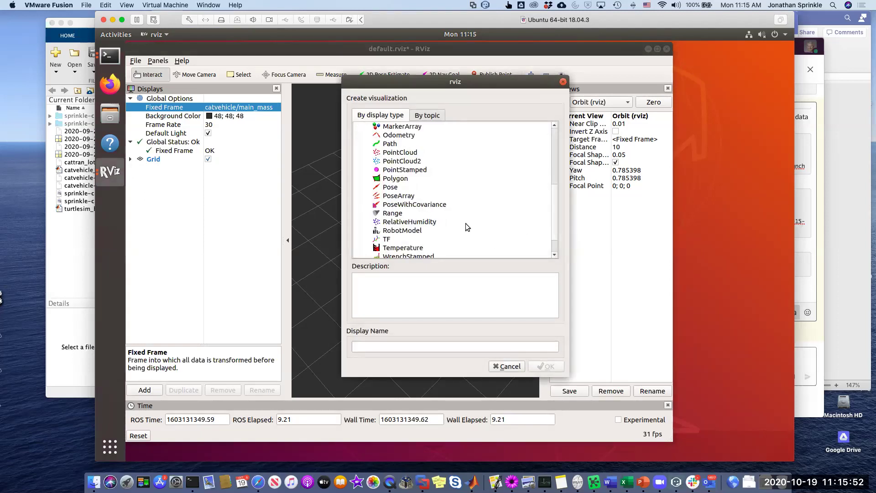
pyautogui.click(401, 230)
pyautogui.click(550, 366)
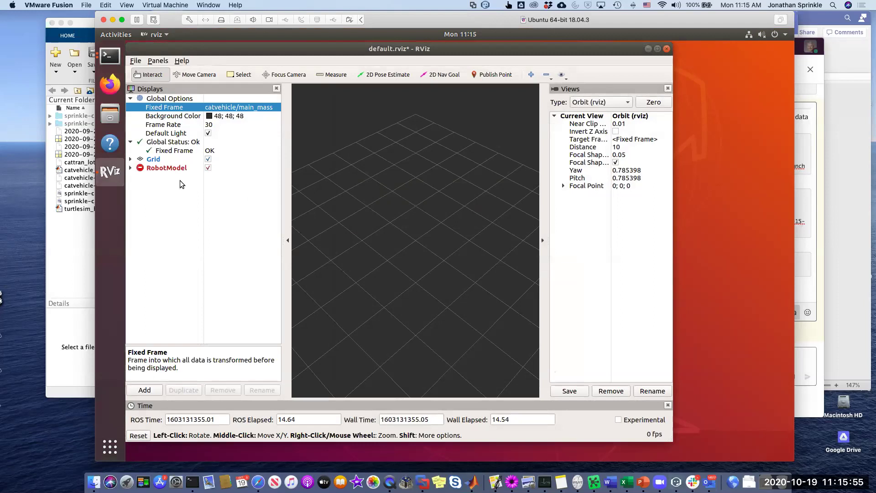
# Step: Set its Robot Description to catvehicle/robot_description and TF Prefix to catvehicle
pyautogui.click(131, 168)
pyautogui.click(215, 221)
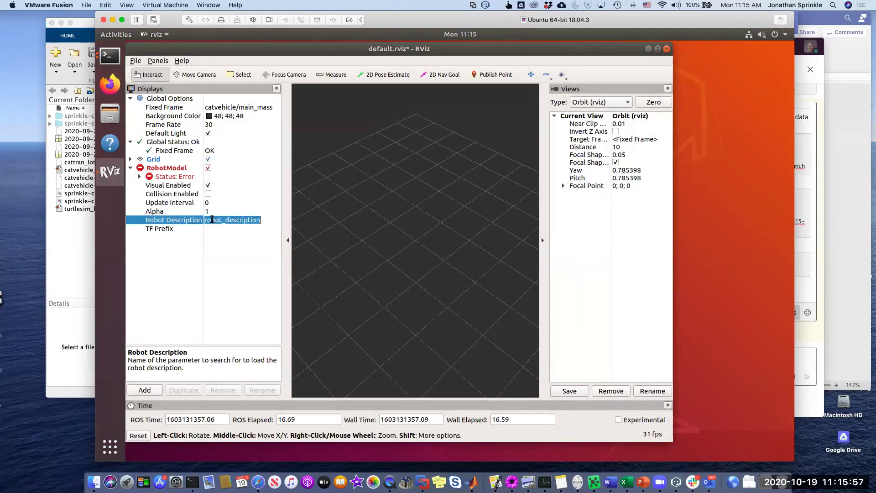
pyautogui.write('catvehicle/')
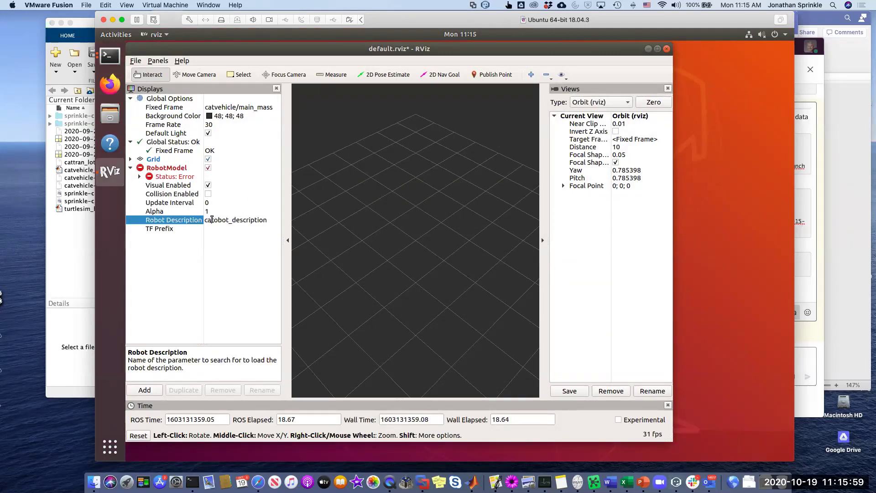
pyautogui.press('Return')
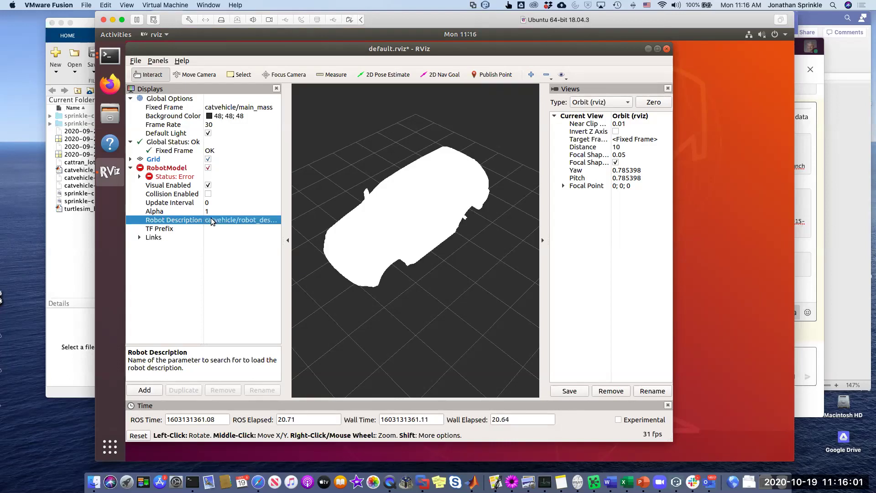
pyautogui.click(221, 229)
pyautogui.write('catvehicle')
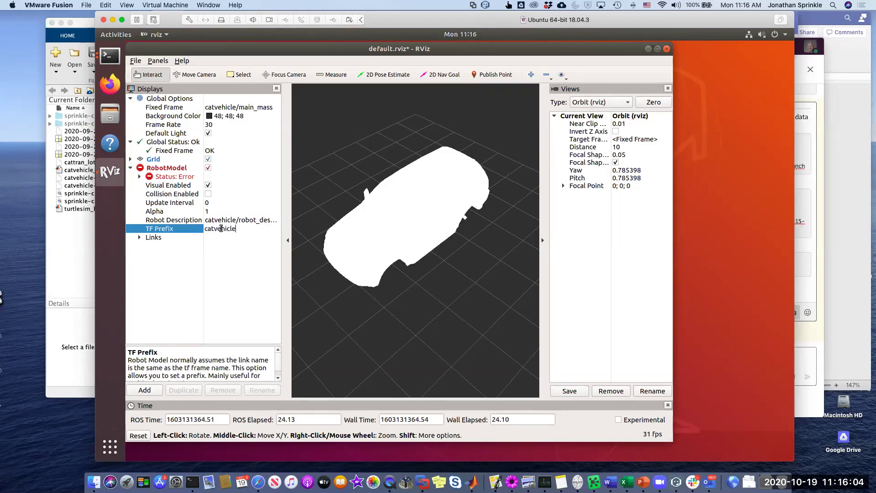
pyautogui.press('Return')
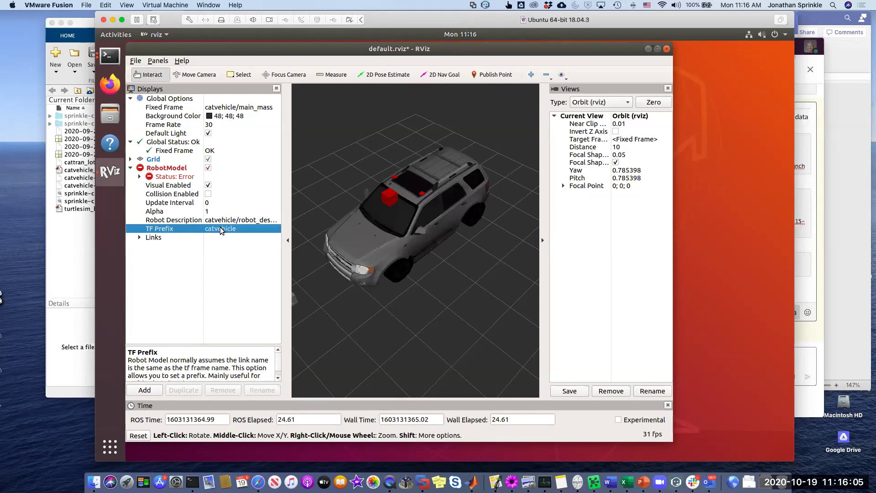
# Step: Zoom out and orbit around the car model, ending on a wider view of its rear
pyautogui.scroll(-6, 401, 204)
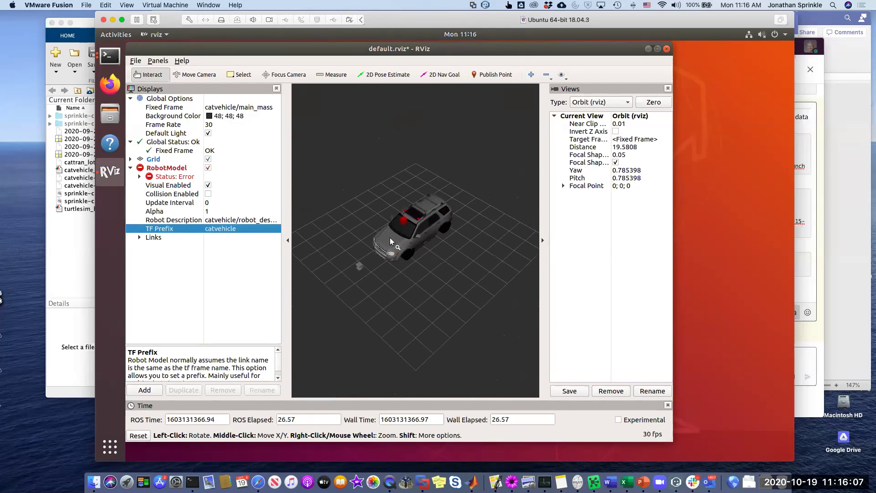
pyautogui.moveTo(441, 255); pyautogui.dragTo(376, 223)
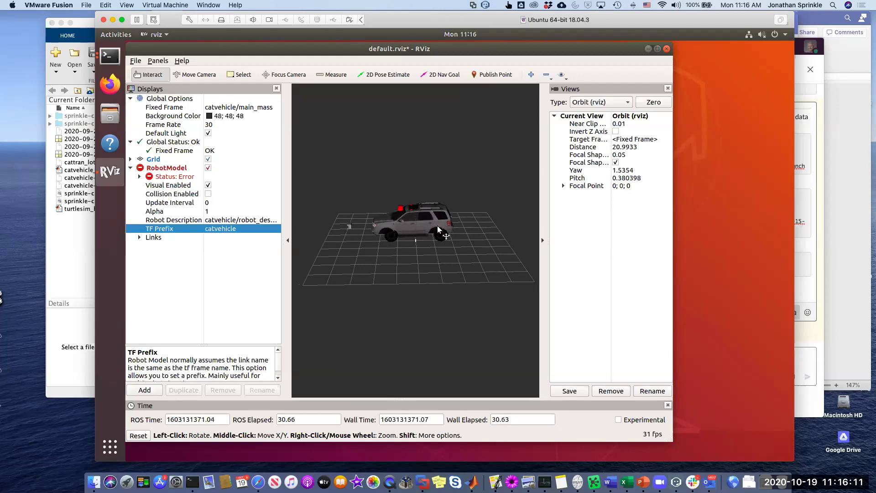
pyautogui.moveTo(461, 234)
pyautogui.mouseDown(button='right')
pyautogui.moveTo(468, 239)
pyautogui.moveTo(451, 240)
pyautogui.moveTo(457, 224)
pyautogui.mouseUp(button='right')
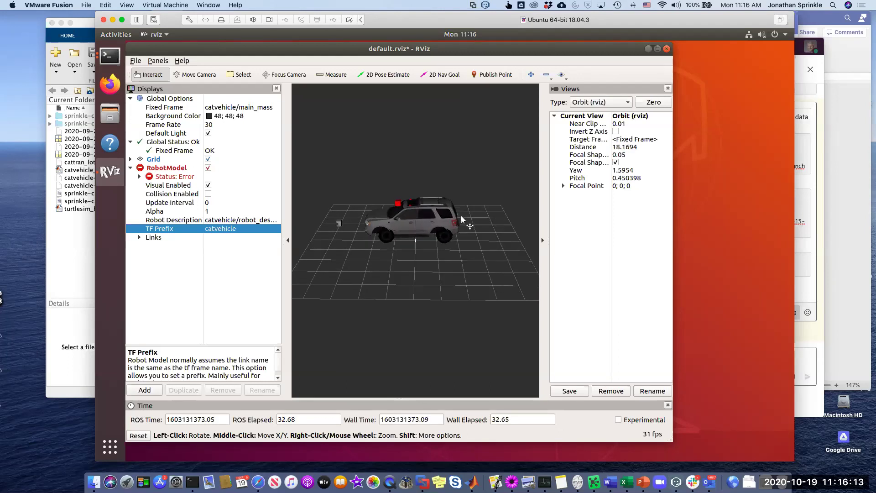
pyautogui.moveTo(460, 216); pyautogui.dragTo(292, 247)
pyautogui.moveTo(491, 242); pyautogui.dragTo(470, 205)
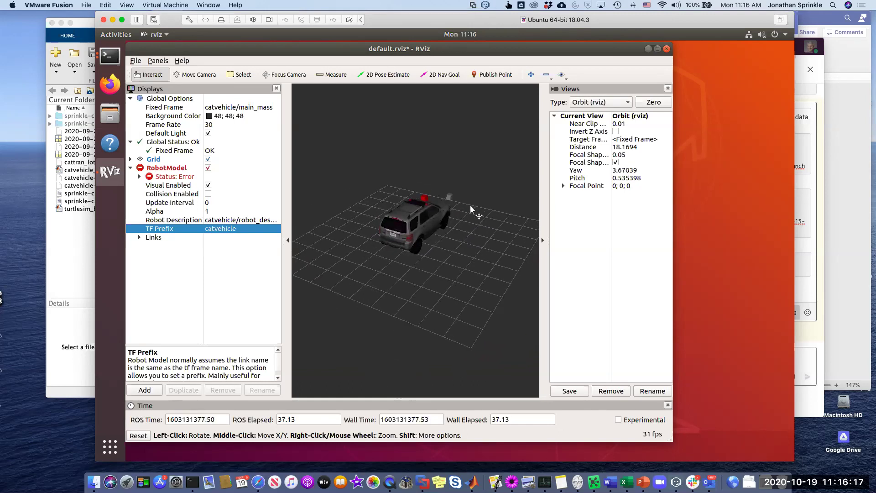
# Step: Add a LaserScan display subscribed to the /catvehicle/front_laser_points topic
pyautogui.click(150, 392)
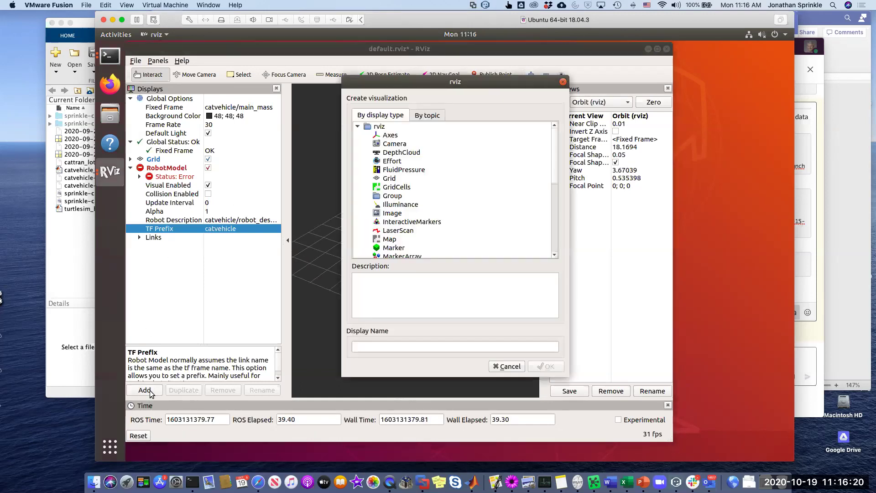
pyautogui.click(436, 118)
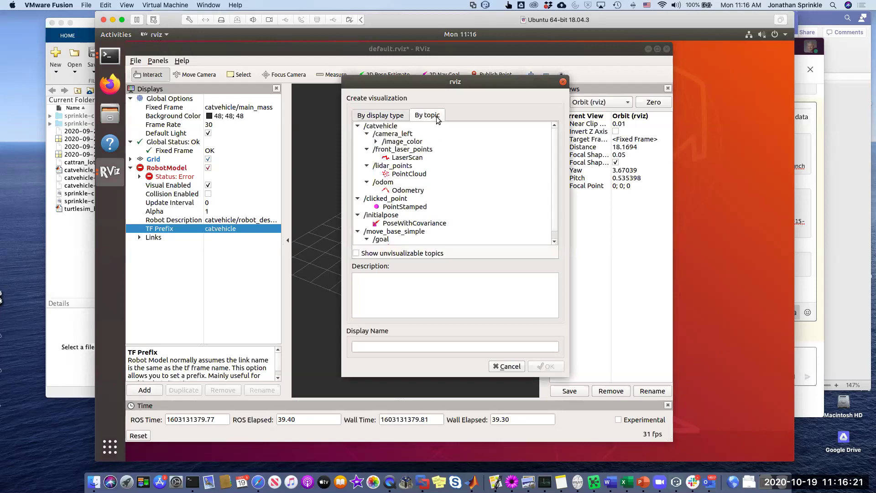
pyautogui.click(409, 157)
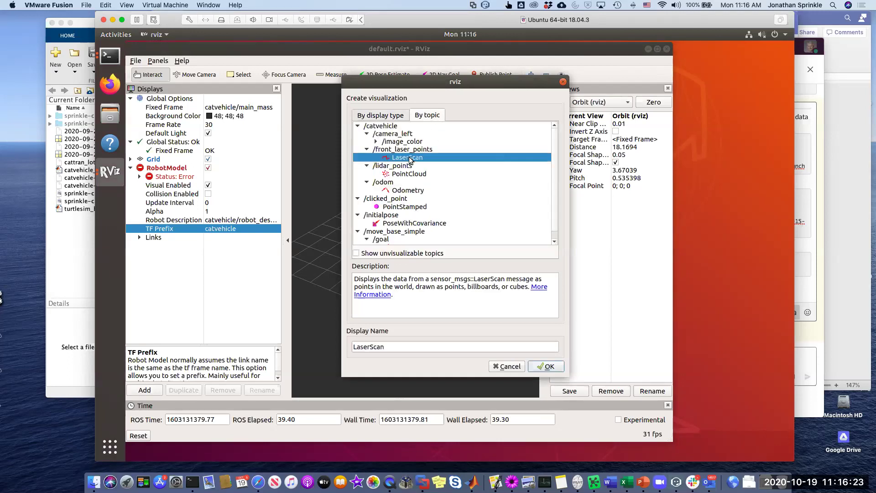
pyautogui.click(547, 367)
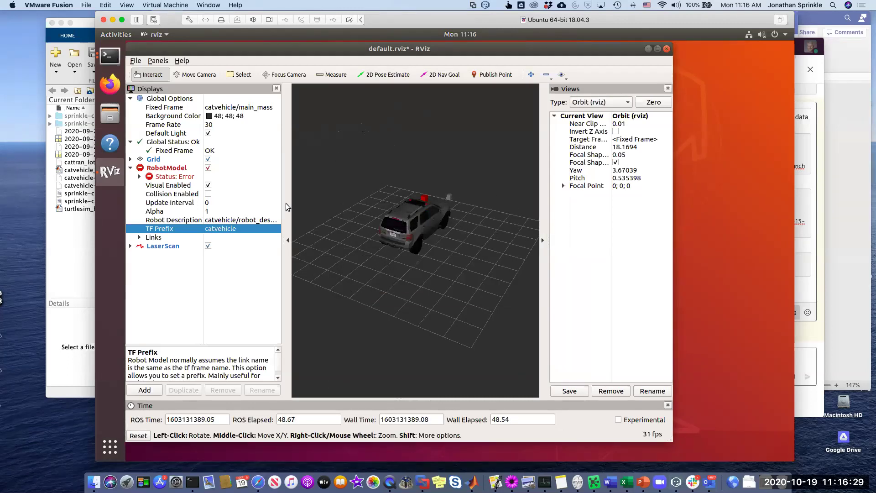
# Step: Set the LaserScan point Size to 0.1 m and zoom out to see the full scan
pyautogui.click(131, 245)
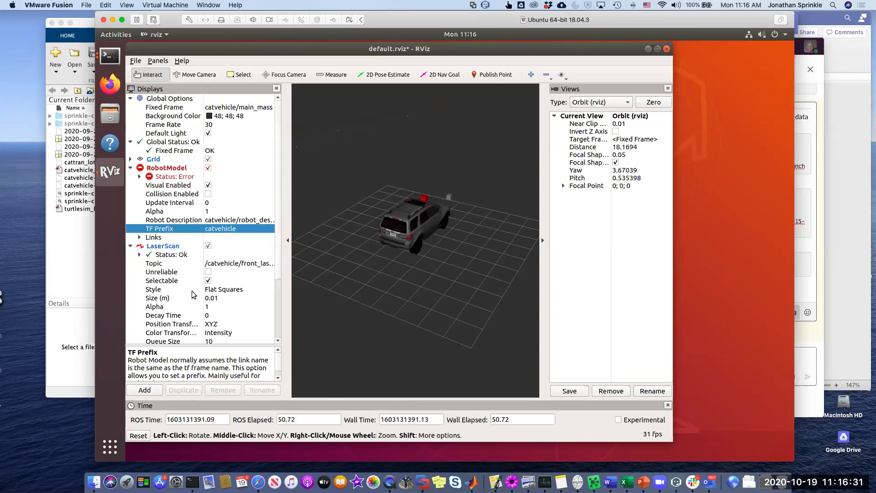
pyautogui.click(211, 298)
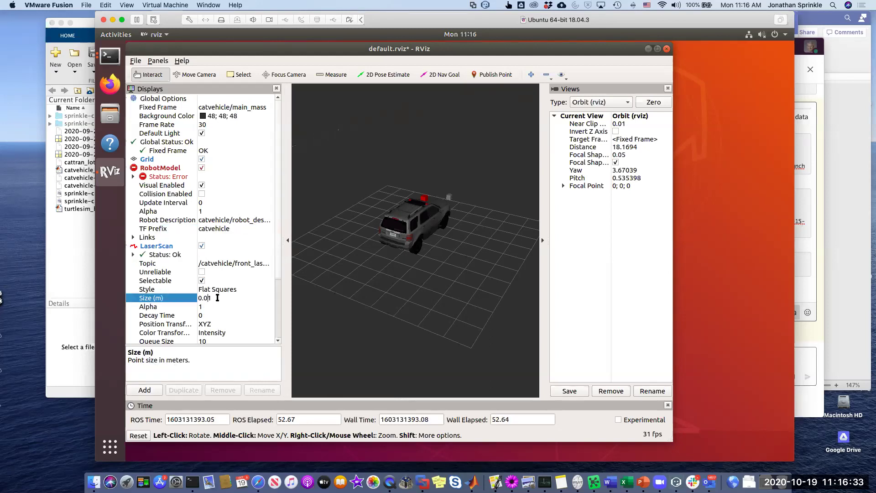
pyautogui.press('Return')
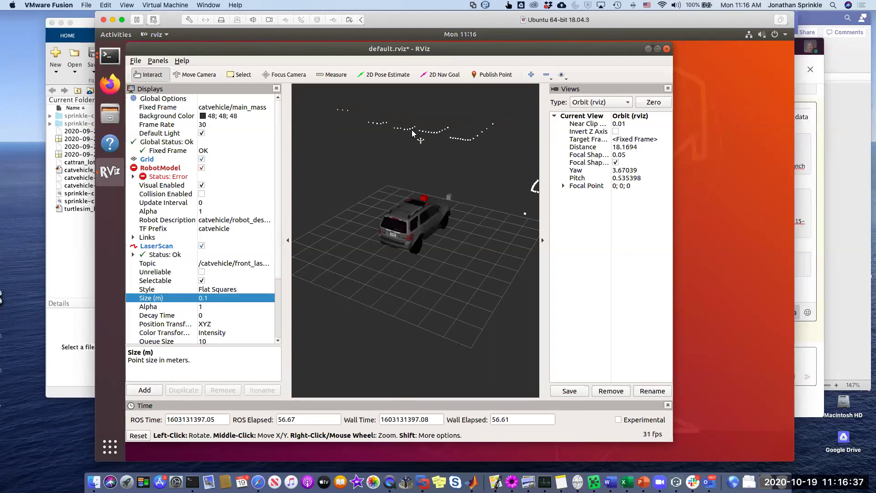
pyautogui.moveTo(472, 144); pyautogui.dragTo(446, 189, button='right')
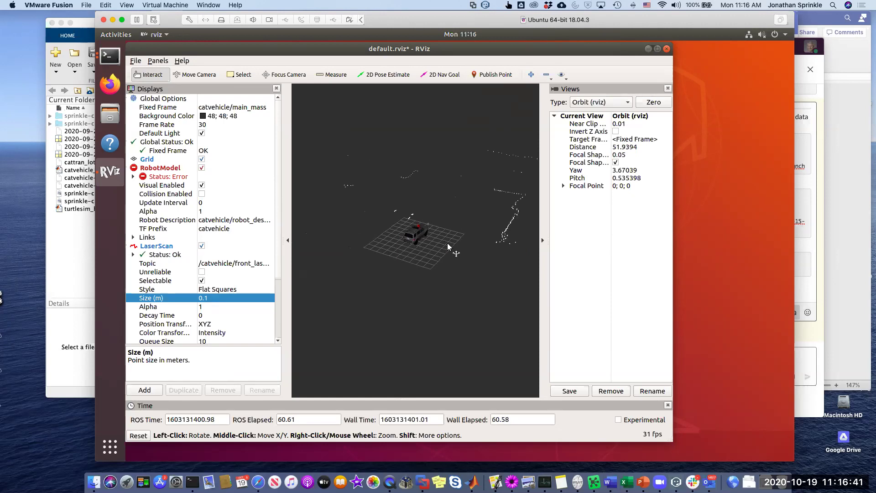
pyautogui.moveTo(447, 243)
pyautogui.mouseDown()
pyautogui.moveTo(469, 245)
pyautogui.moveTo(443, 245)
pyautogui.mouseUp()
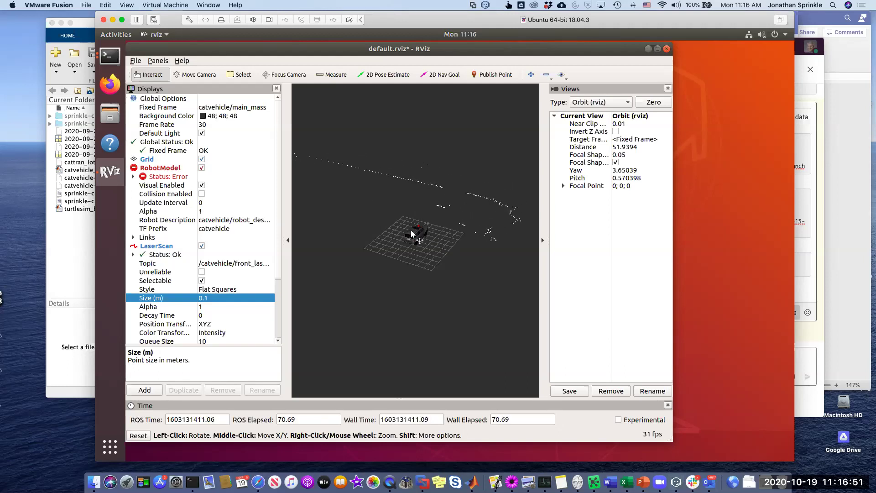
# Step: Change the Global Options Fixed Frame from catvehicle/main_mass to laser
pyautogui.click(268, 107)
pyautogui.click(269, 108)
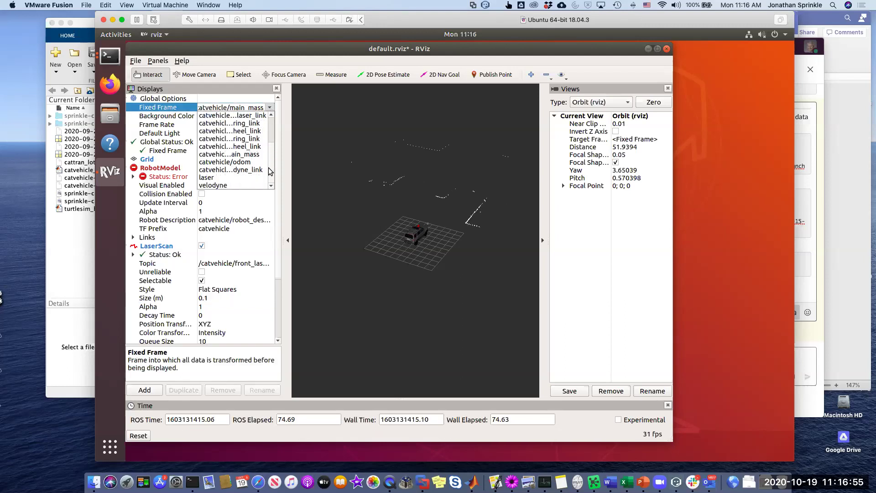
pyautogui.click(234, 176)
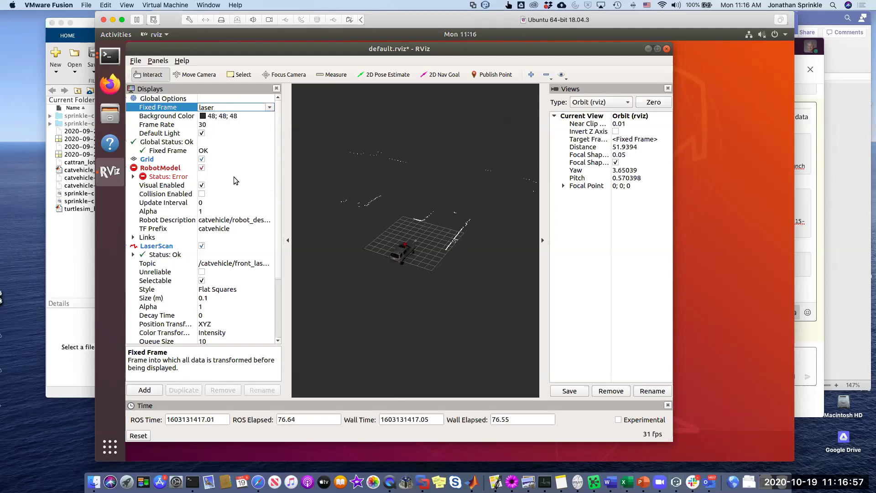
pyautogui.click(397, 229)
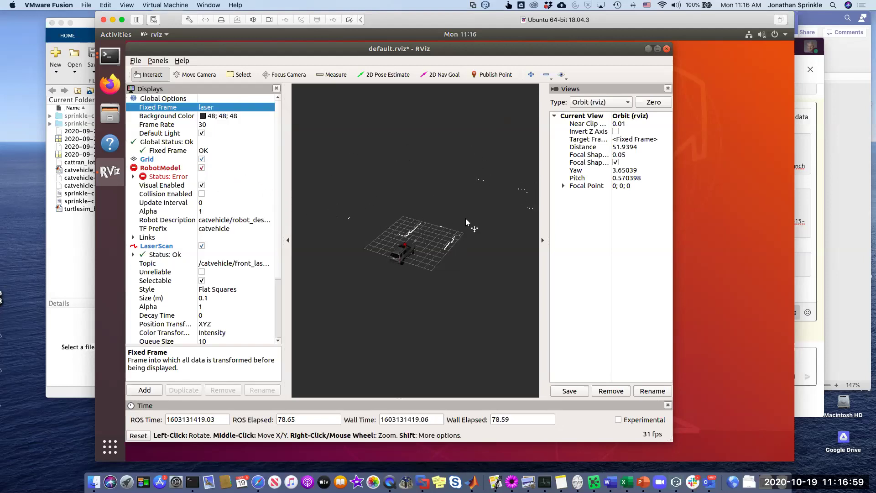